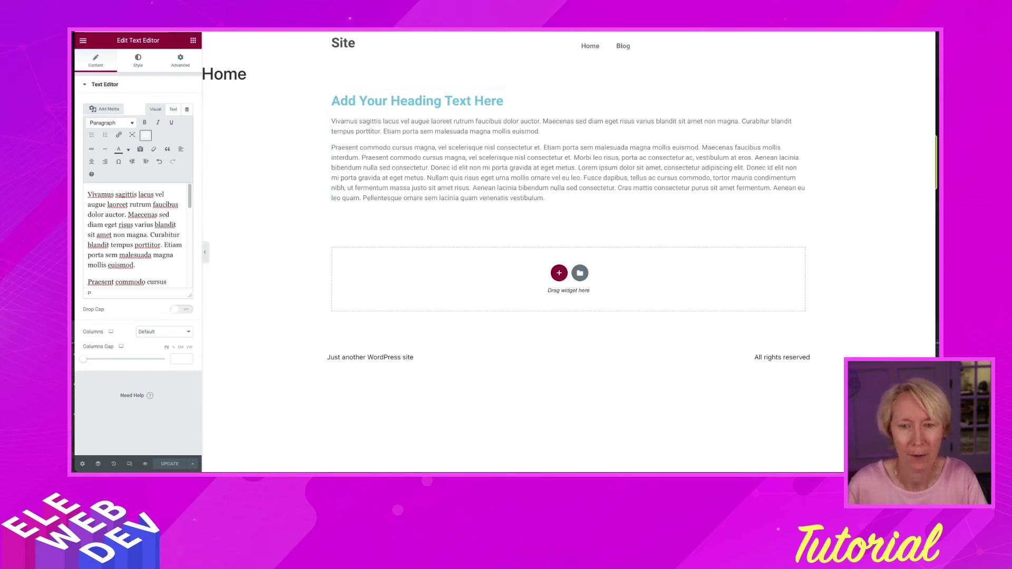
Step: Add an Image widget below the heading with the laptop photo at Medium - 300 x 300 size
{"action": "left_click", "coordinate": [191, 39]}
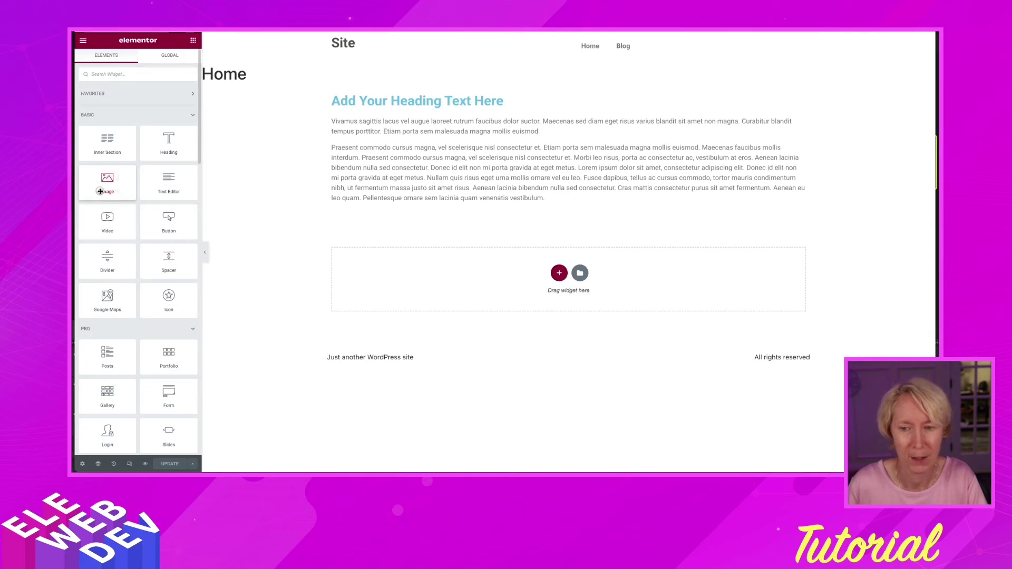
{"action": "left_click_drag", "start_coordinate": [100, 191], "coordinate": [368, 119]}
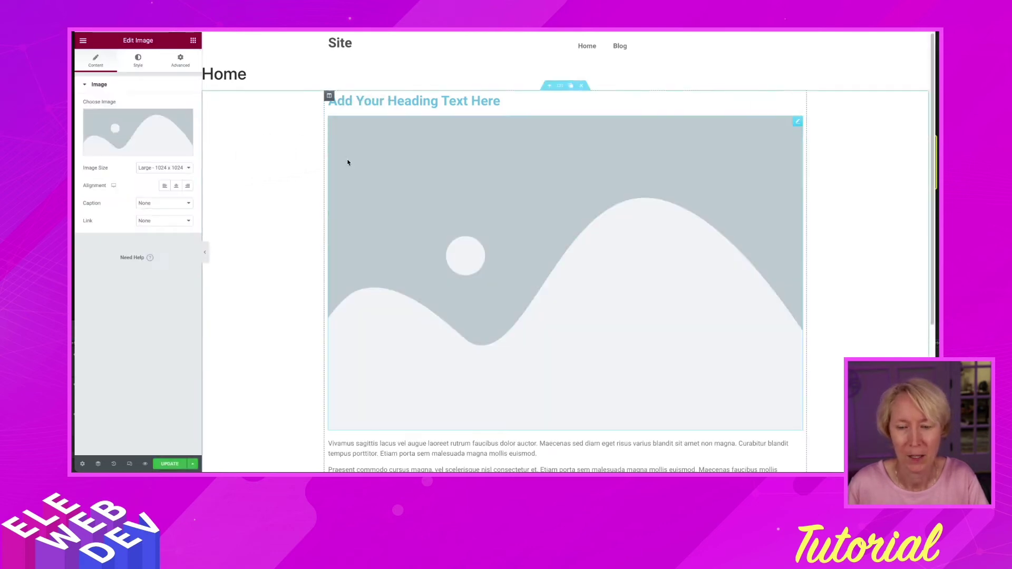
{"action": "mouse_move", "coordinate": [138, 131]}
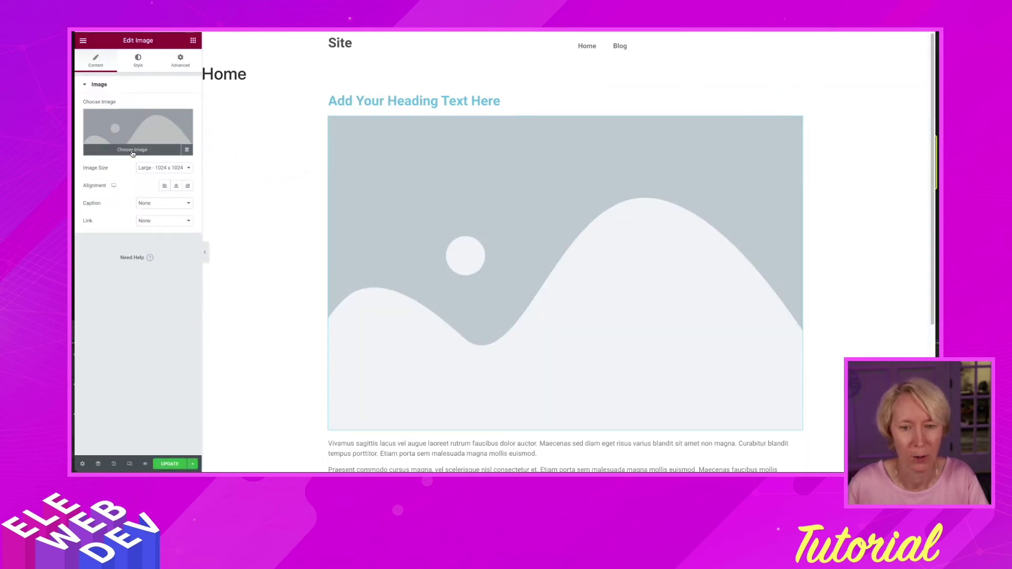
{"action": "left_click", "coordinate": [132, 151]}
{"action": "left_click", "coordinate": [279, 152]}
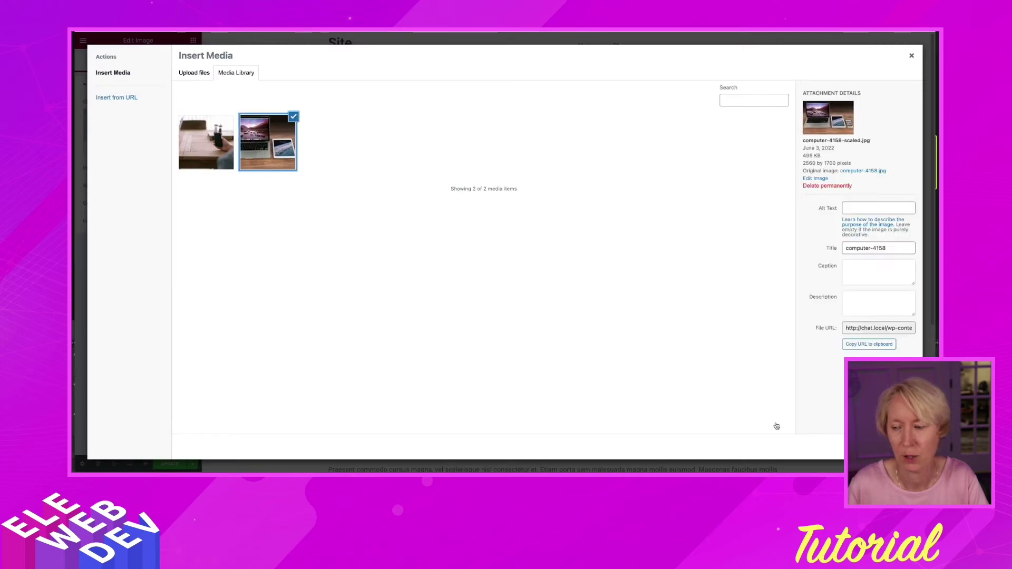
{"action": "left_click", "coordinate": [886, 446]}
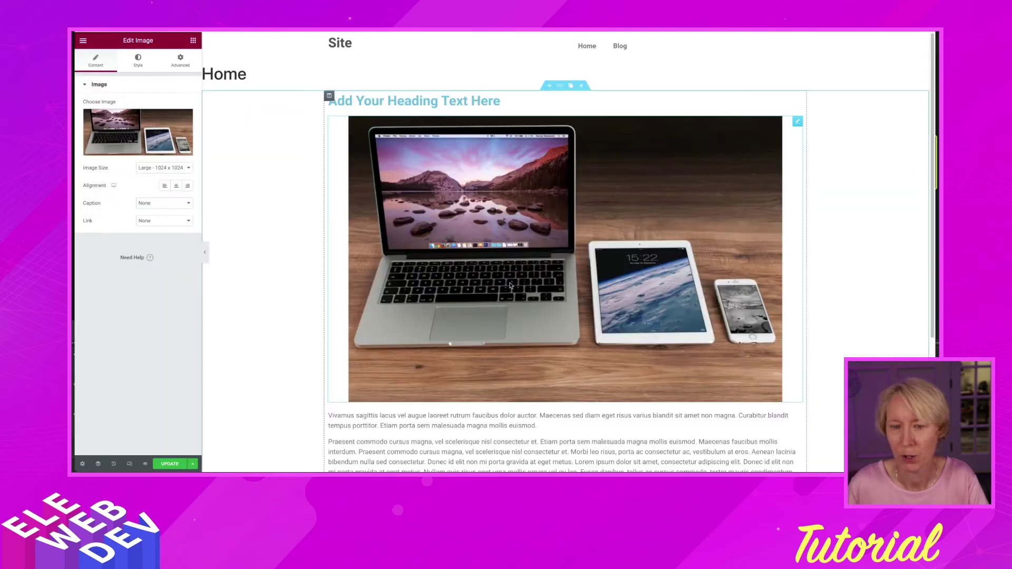
{"action": "left_click", "coordinate": [148, 167]}
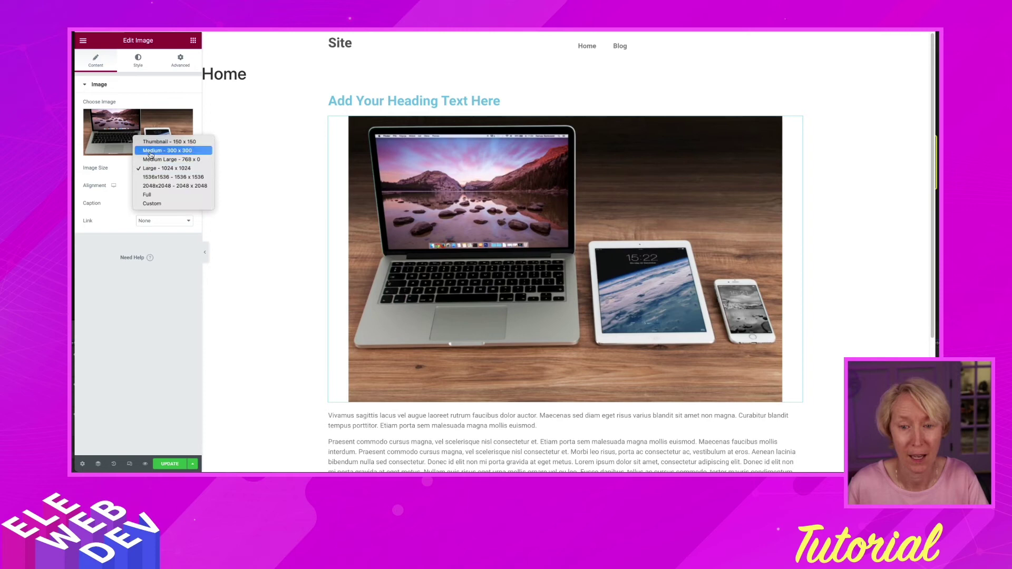
{"action": "left_click", "coordinate": [151, 150]}
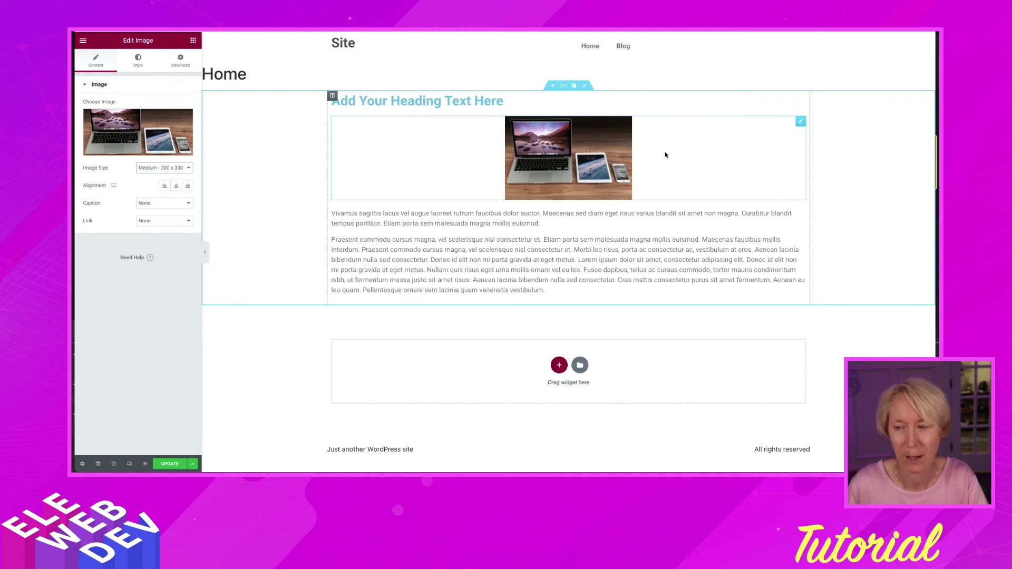
Step: Set the laptop Image widget's Advanced Layout Width to Inline (auto)
{"action": "right_click", "coordinate": [800, 124]}
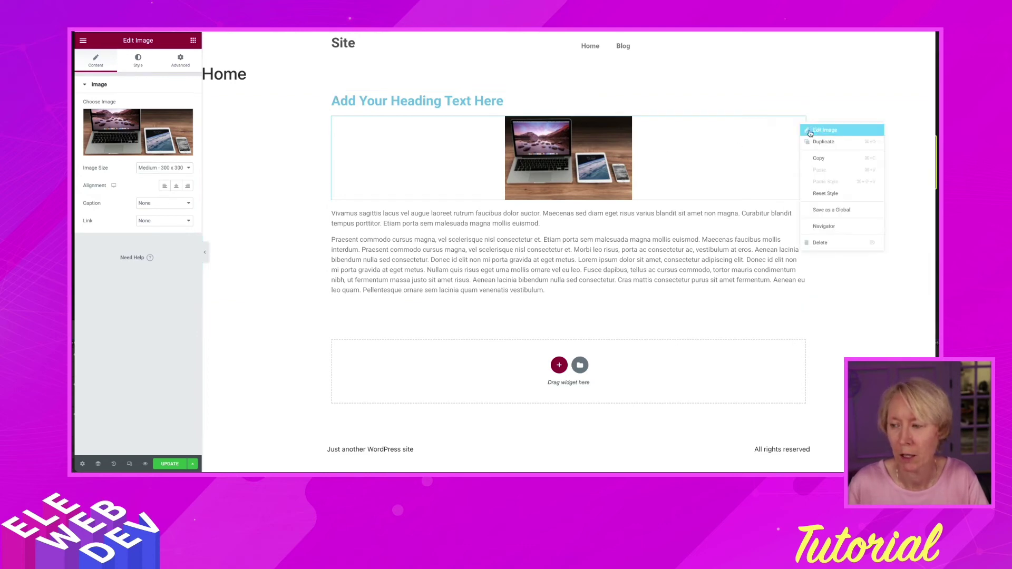
{"action": "left_click", "coordinate": [818, 130]}
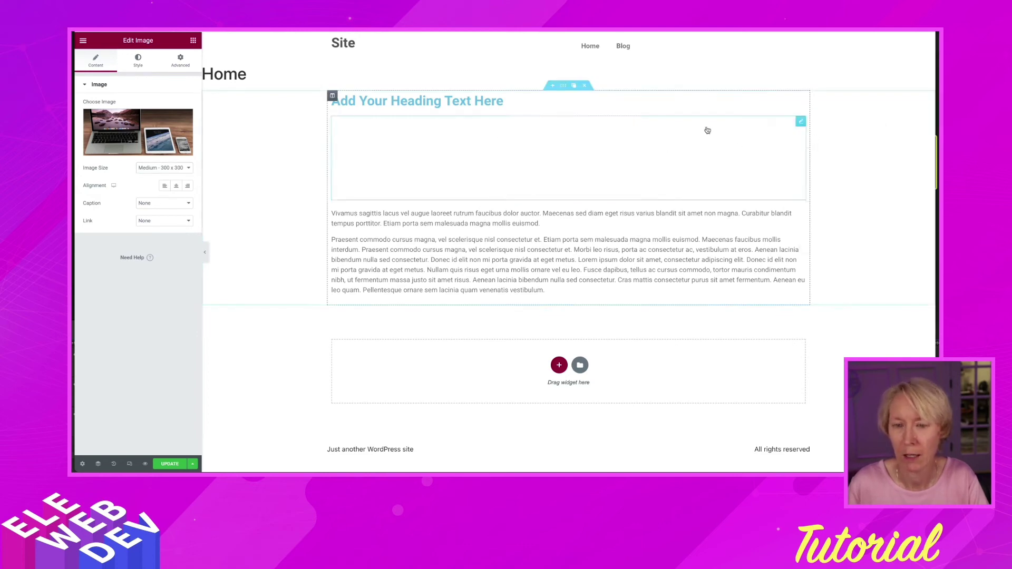
{"action": "left_click", "coordinate": [180, 58]}
{"action": "left_click", "coordinate": [153, 175]}
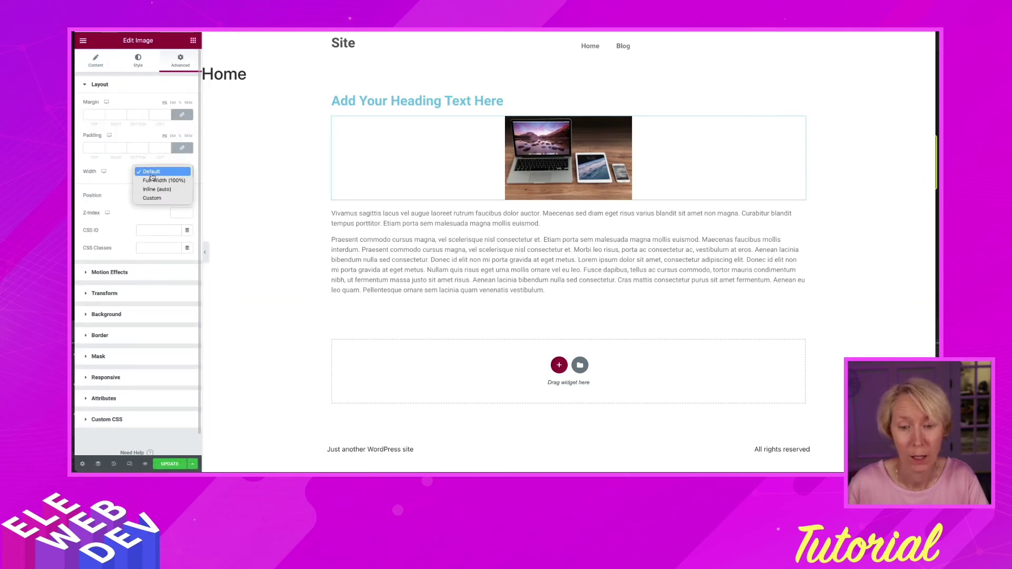
{"action": "left_click", "coordinate": [151, 190]}
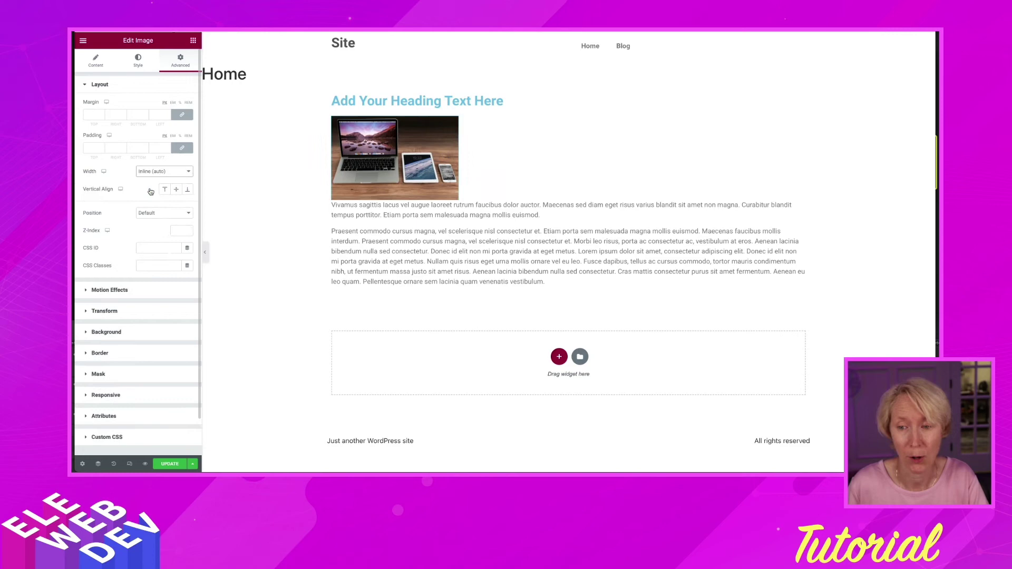
{"action": "mouse_move", "coordinate": [395, 157]}
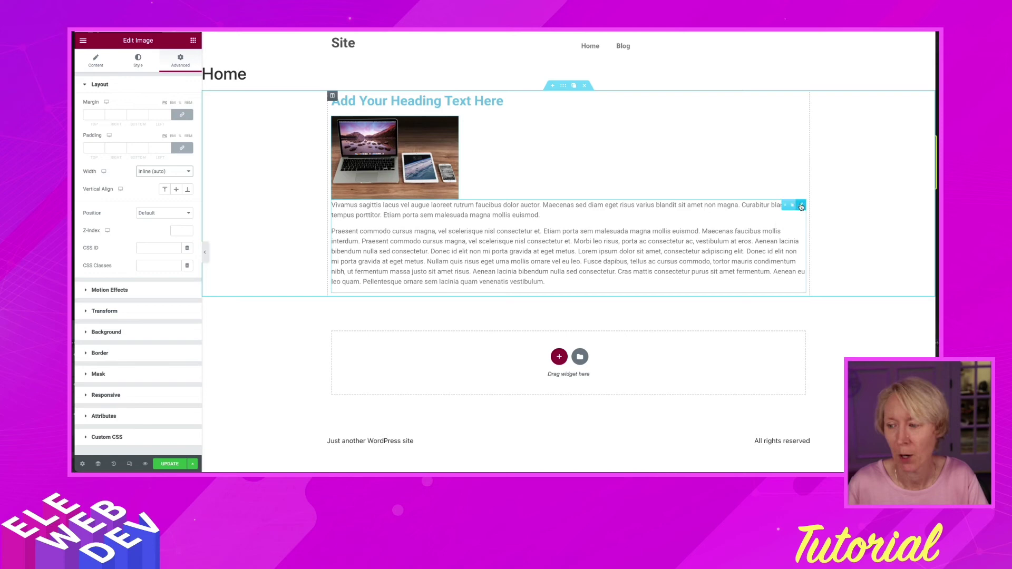
Step: Set the Text Editor widget's Advanced Layout Width to Inline (auto)
{"action": "right_click", "coordinate": [801, 206]}
{"action": "left_click", "coordinate": [811, 212]}
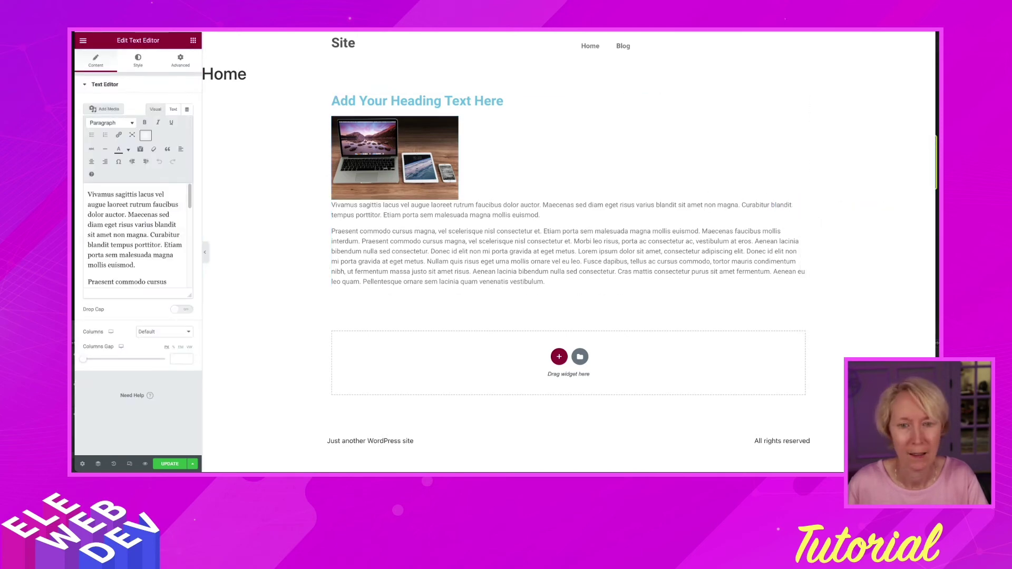
{"action": "left_click", "coordinate": [136, 66]}
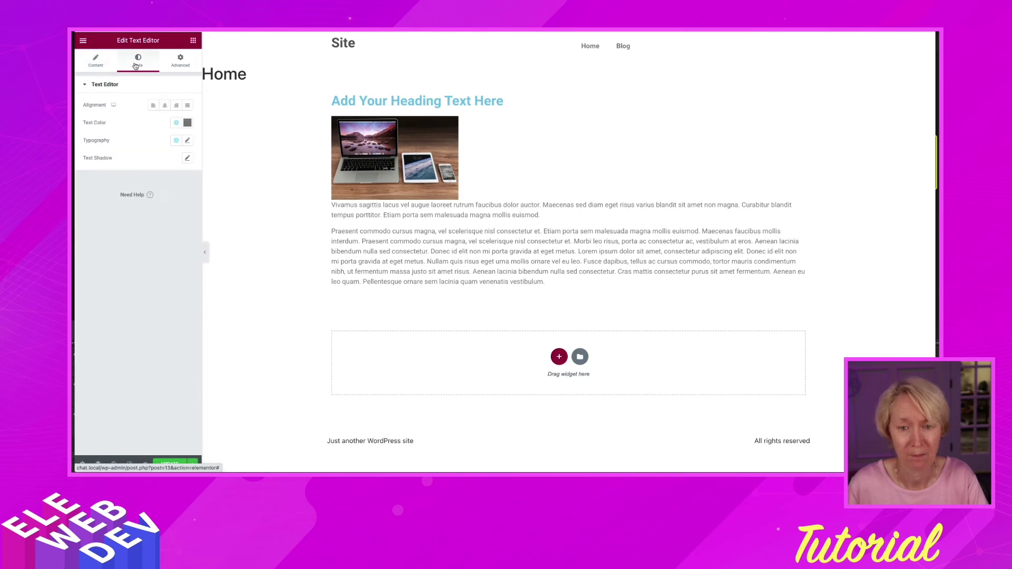
{"action": "left_click", "coordinate": [177, 61]}
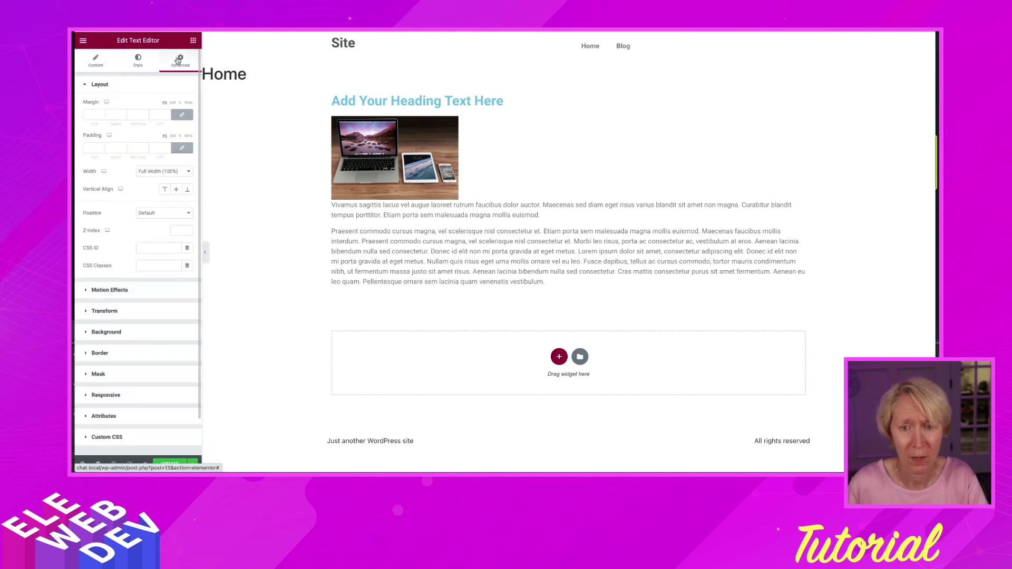
{"action": "left_click", "coordinate": [159, 176]}
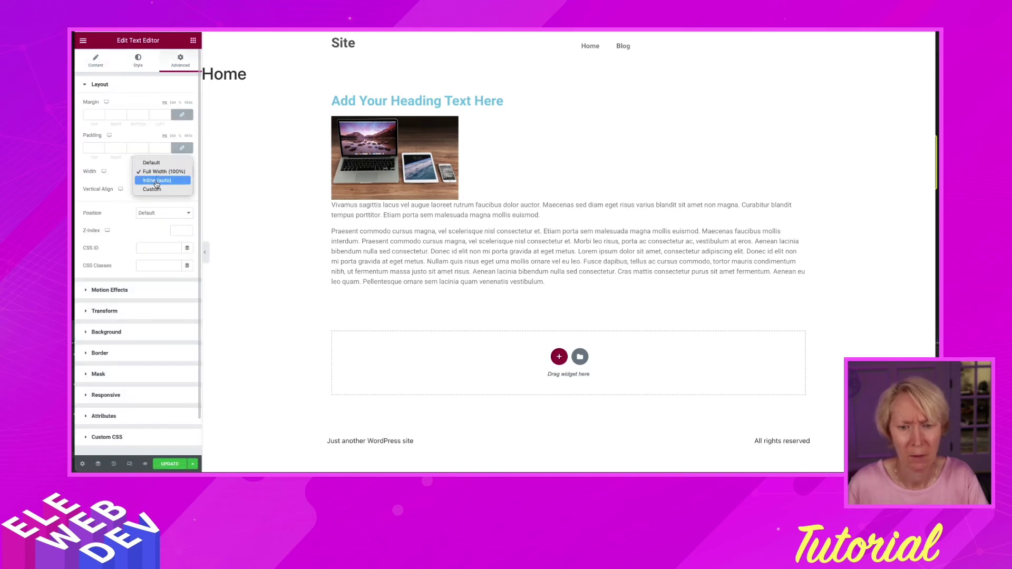
{"action": "left_click", "coordinate": [157, 180]}
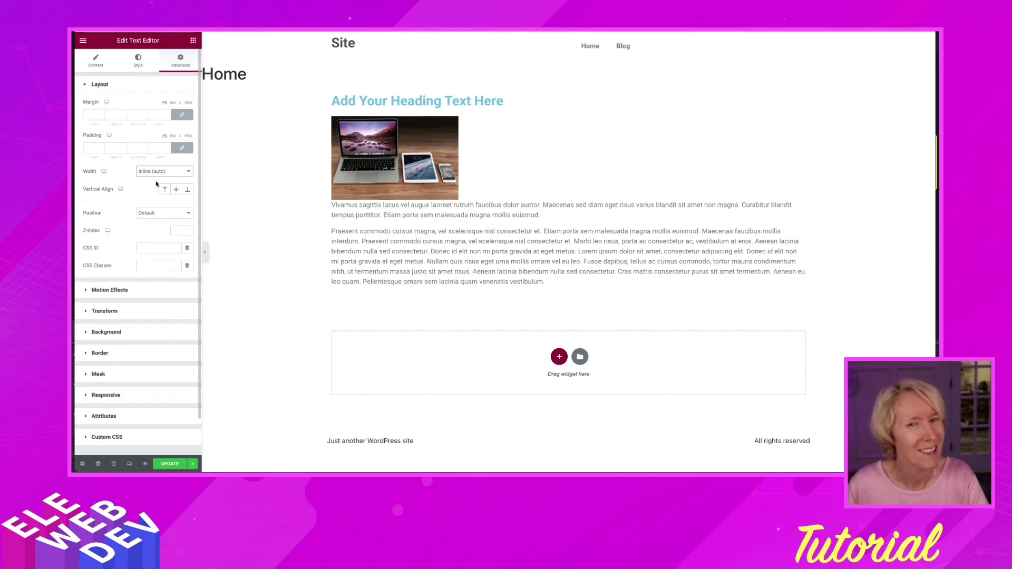
{"action": "mouse_move", "coordinate": [431, 124]}
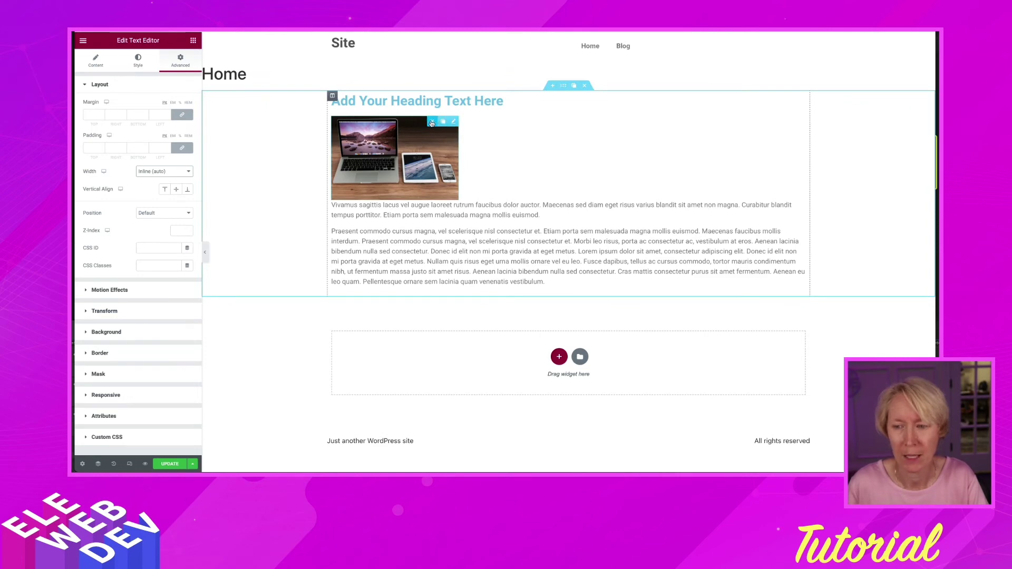
Step: Delete the separate laptop Image widget and select the paragraph text block
{"action": "left_click", "coordinate": [432, 122]}
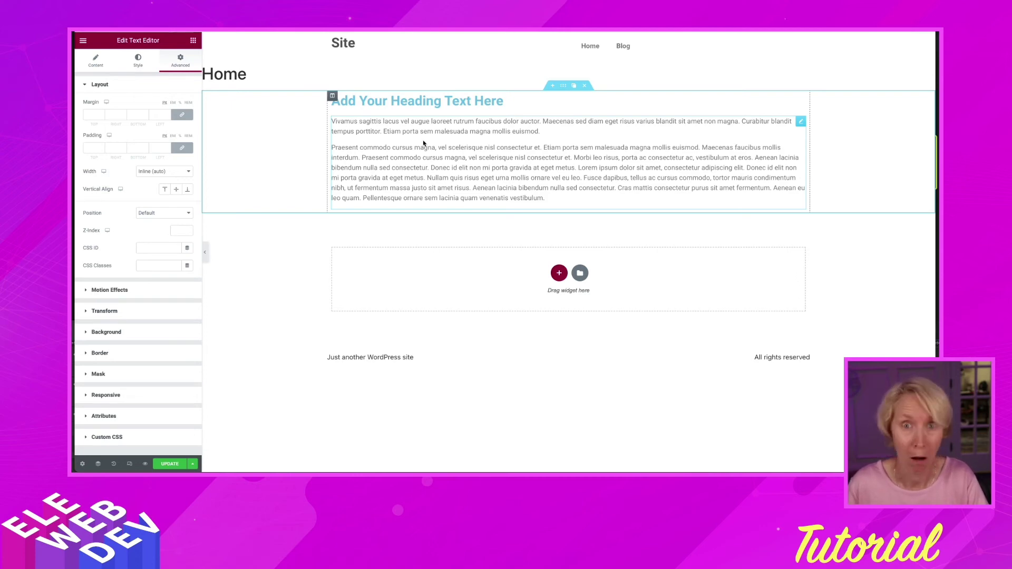
{"action": "left_click", "coordinate": [423, 142]}
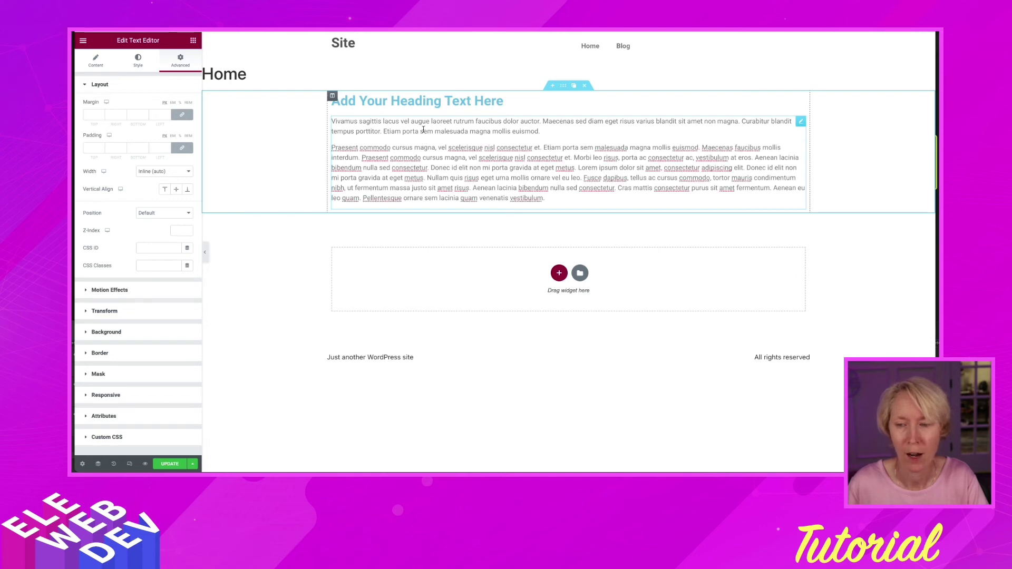
{"action": "left_click", "coordinate": [423, 129]}
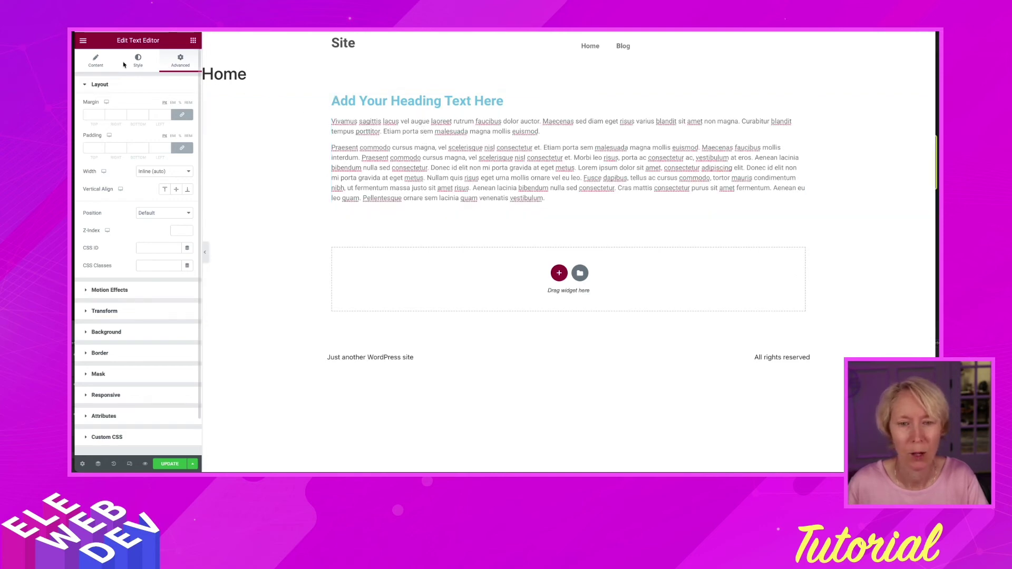
Step: Place the insertion point before 'Vivamus' at the start of the paragraph content
{"action": "left_click", "coordinate": [94, 63]}
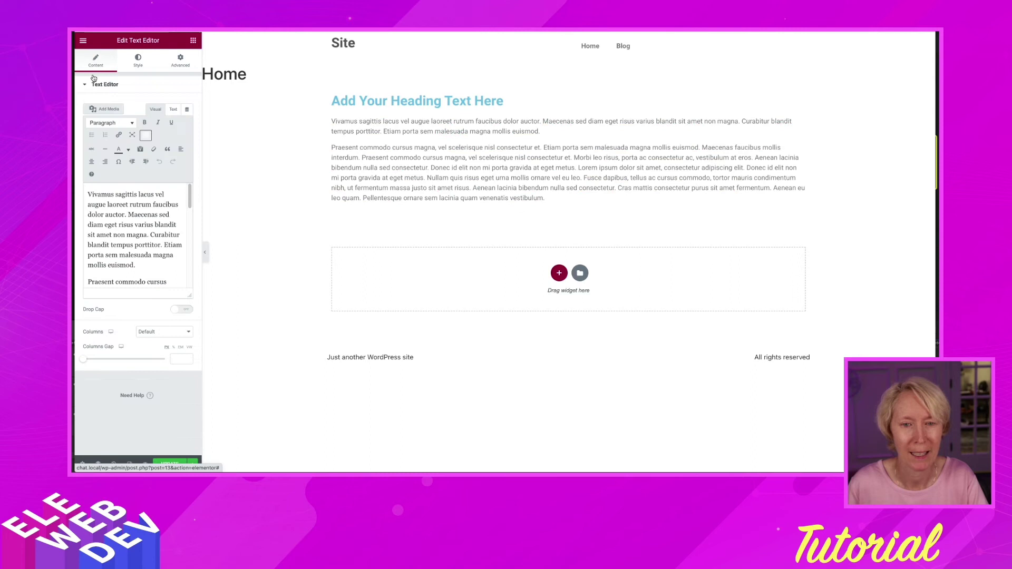
{"action": "left_click", "coordinate": [86, 194]}
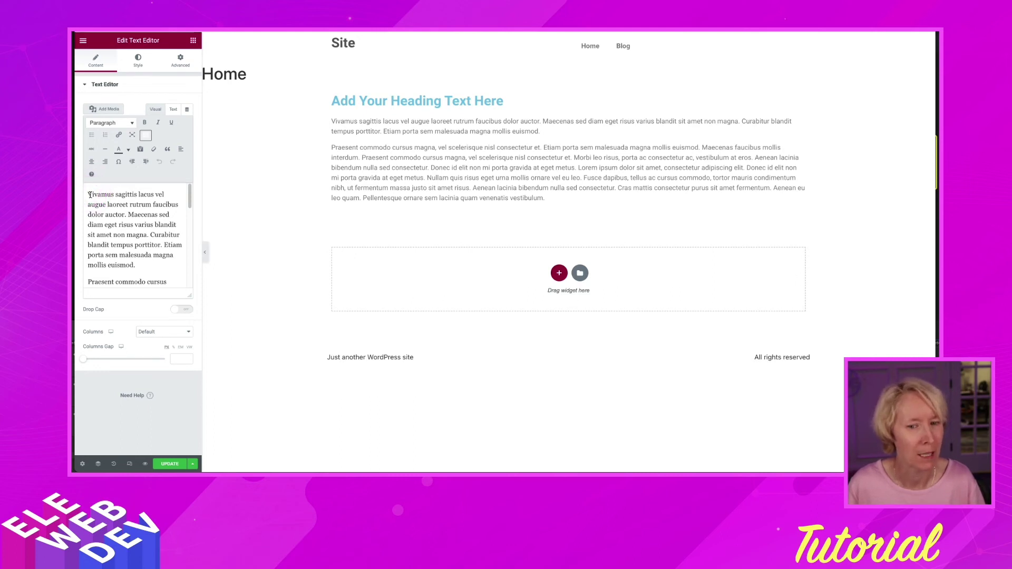
{"action": "left_click", "coordinate": [90, 194]}
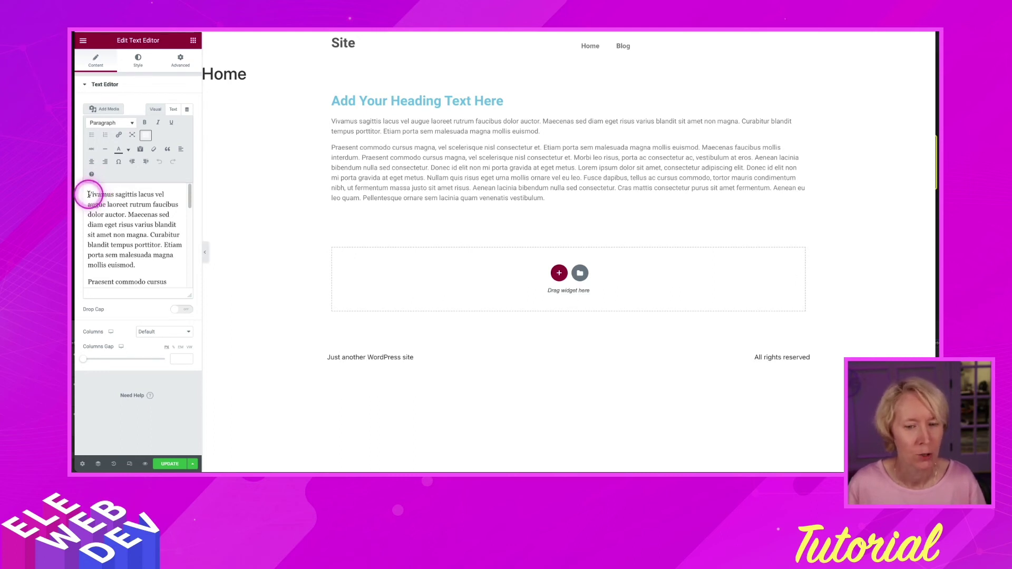
{"action": "left_click", "coordinate": [94, 198]}
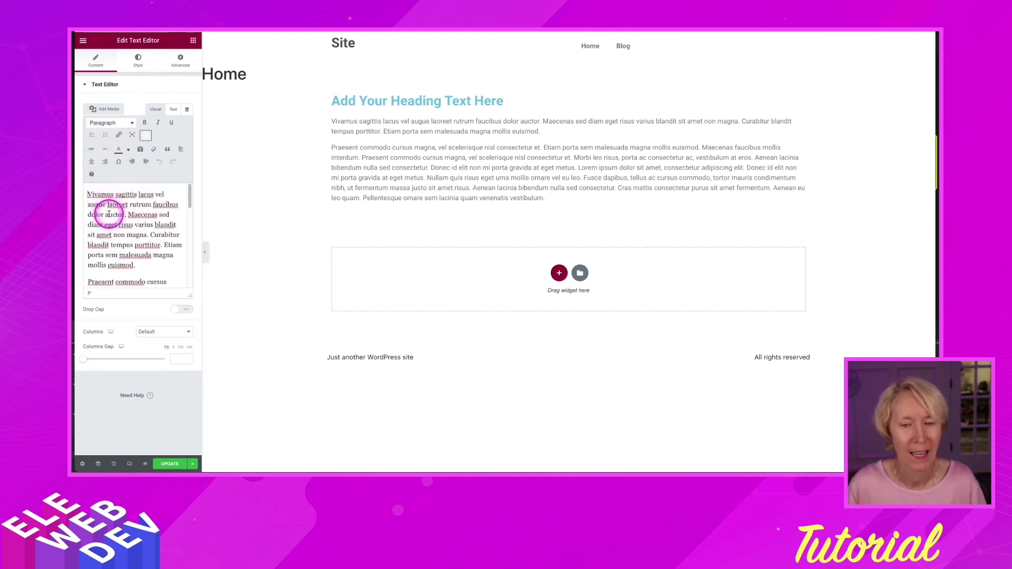
Step: Insert the laptop photo from the Media Library before the first paragraph's opening words
{"action": "left_click", "coordinate": [108, 111]}
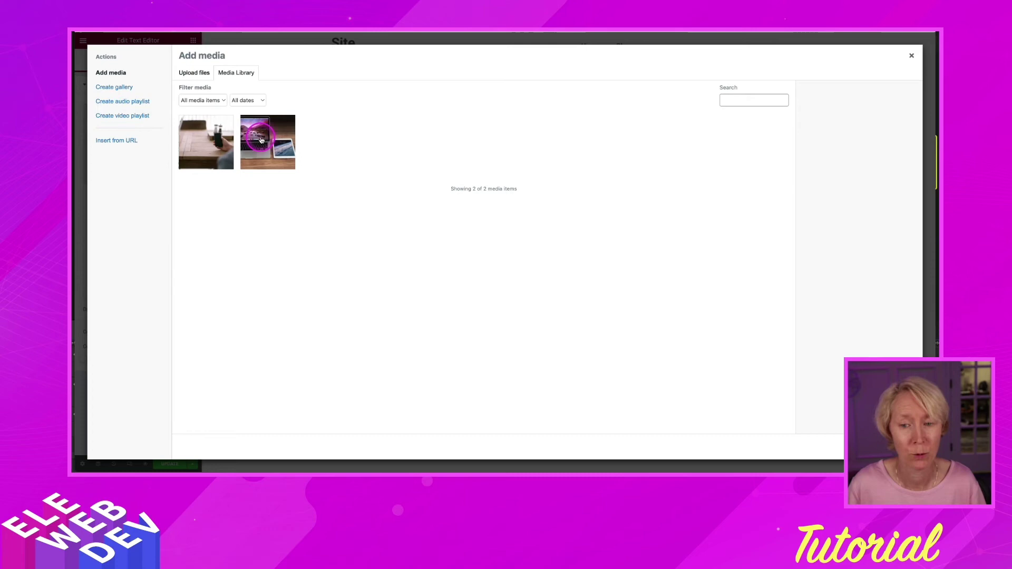
{"action": "left_click", "coordinate": [258, 138]}
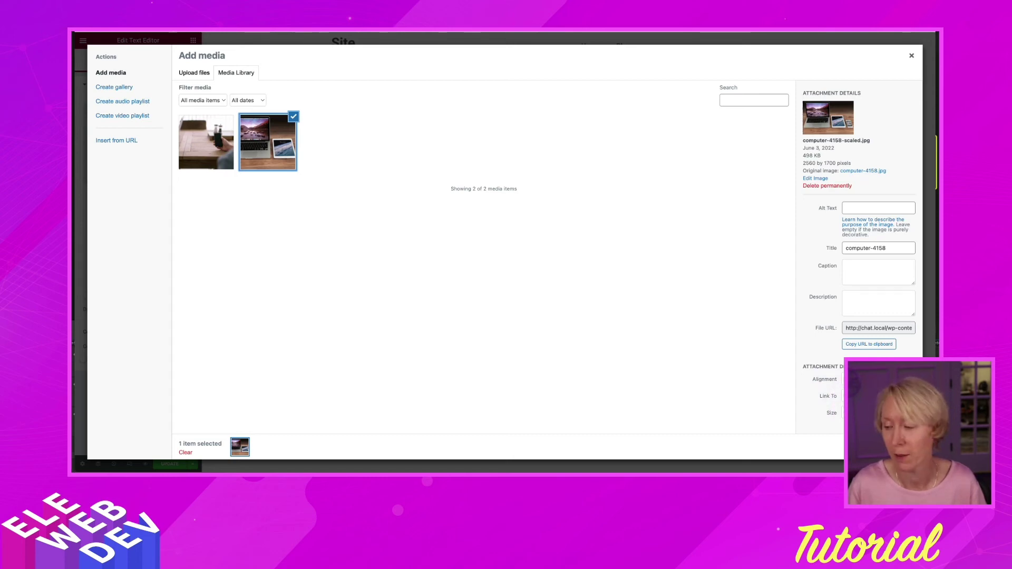
{"action": "left_click", "coordinate": [877, 447]}
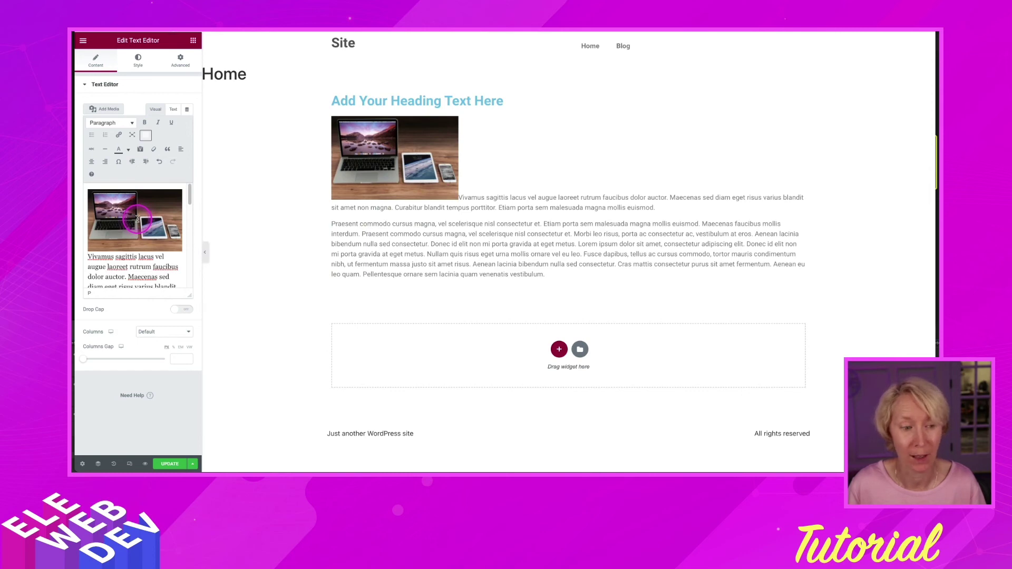
Step: Align the inserted laptop photo left so the paragraphs wrap on its right
{"action": "left_click", "coordinate": [136, 214]}
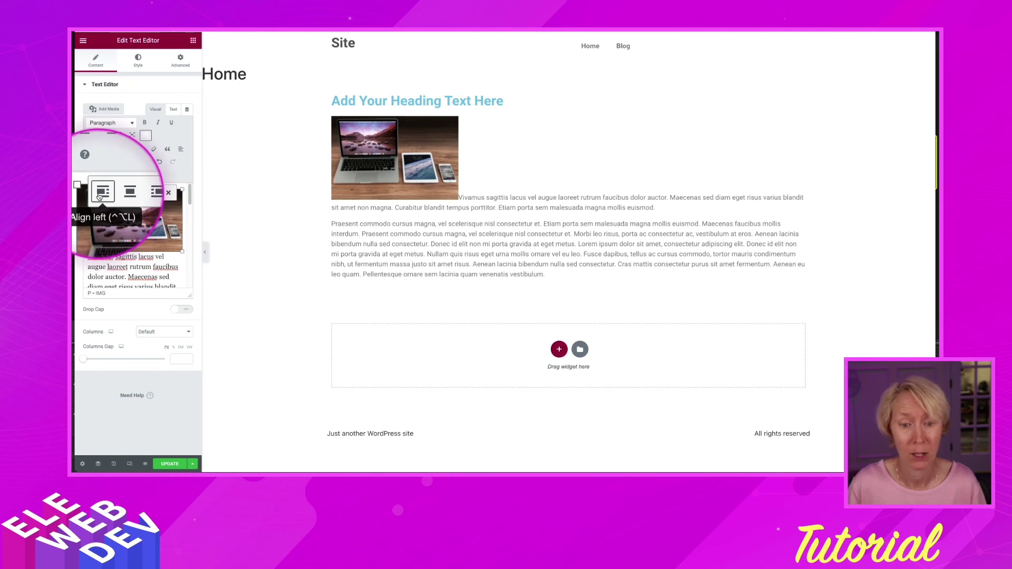
{"action": "left_click", "coordinate": [100, 194]}
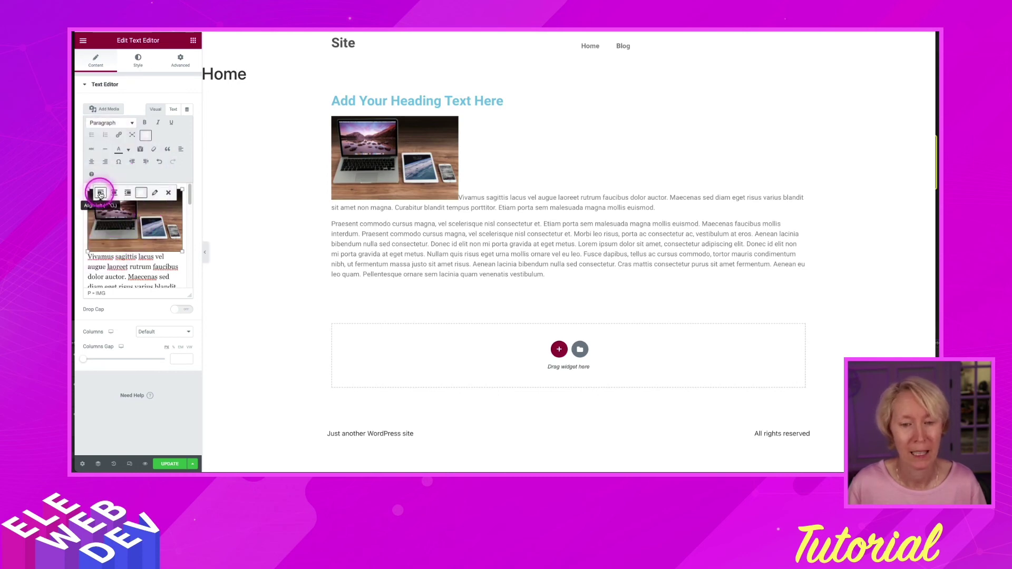
{"action": "left_click", "coordinate": [100, 194]}
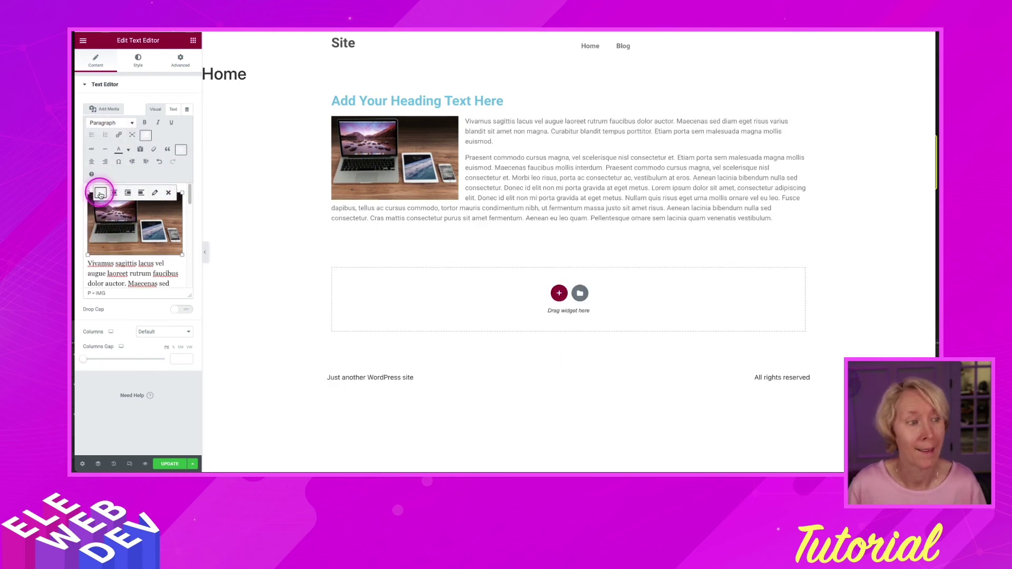
{"action": "left_click", "coordinate": [101, 194]}
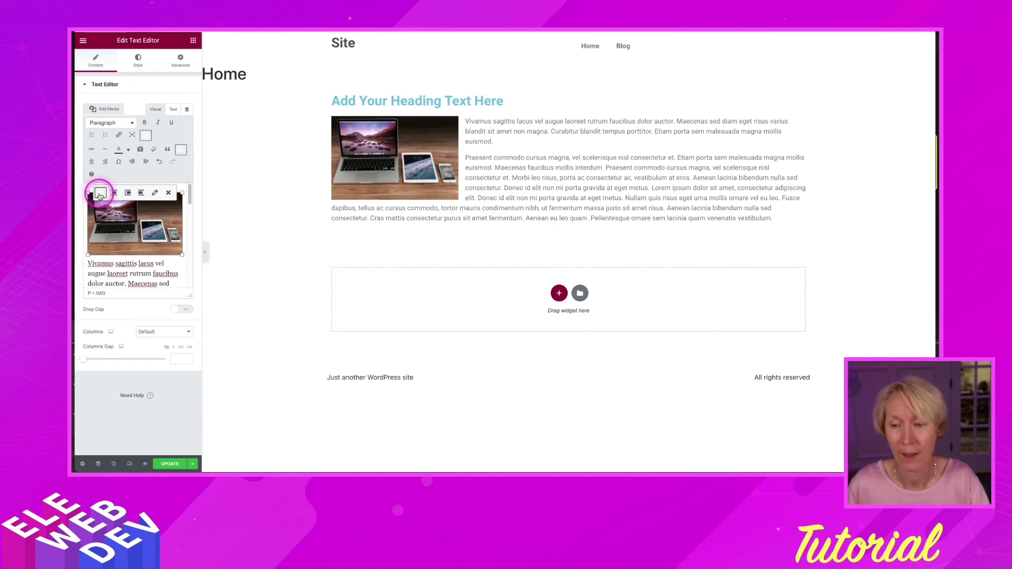